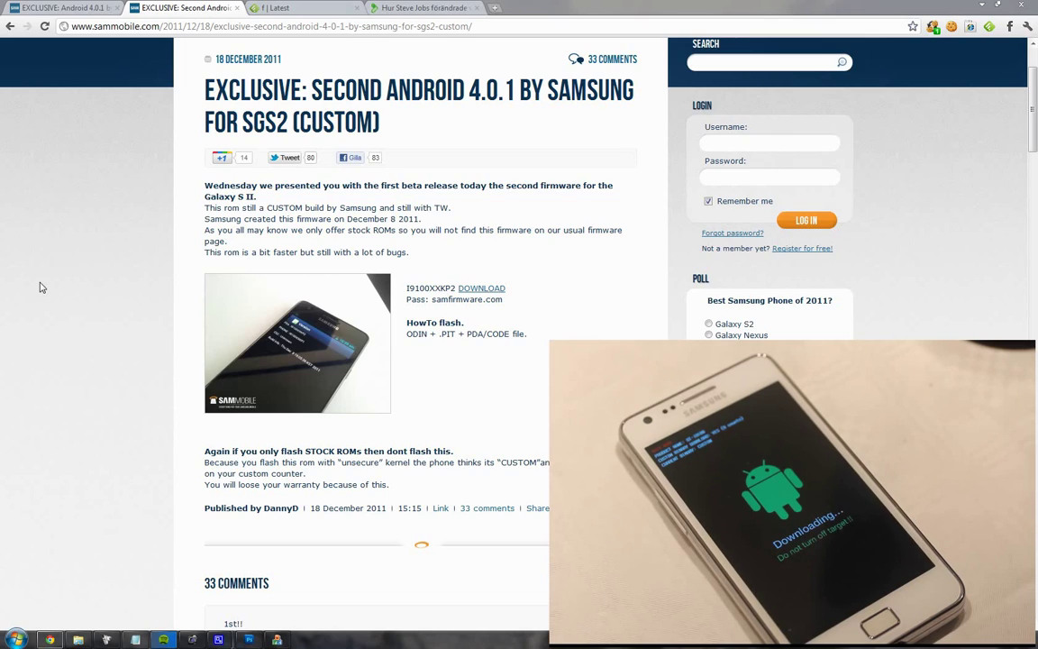
Open the LA-PUBLIC (H:) firmware folder showing the APBOOT, CODE, KERNEL and MODEM .tar.md5 files
{"action": "left_click", "coordinate": [78, 639]}
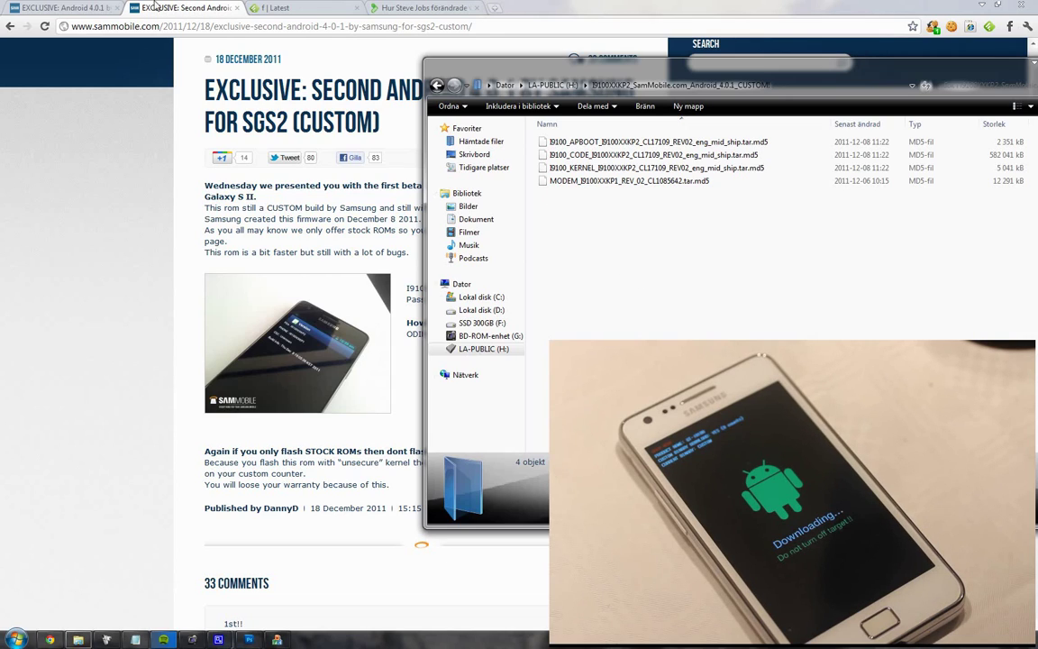
In the first Android 4.0.1 article, find the comment mapping APBOOT, CODE and MODEM to bootloader, PDA and phone
{"action": "left_click", "coordinate": [63, 7]}
{"action": "scroll", "coordinate": [86, 329], "scroll_direction": "down", "scroll_amount": 3}
{"action": "scroll", "coordinate": [88, 333], "scroll_direction": "down", "scroll_amount": 20}
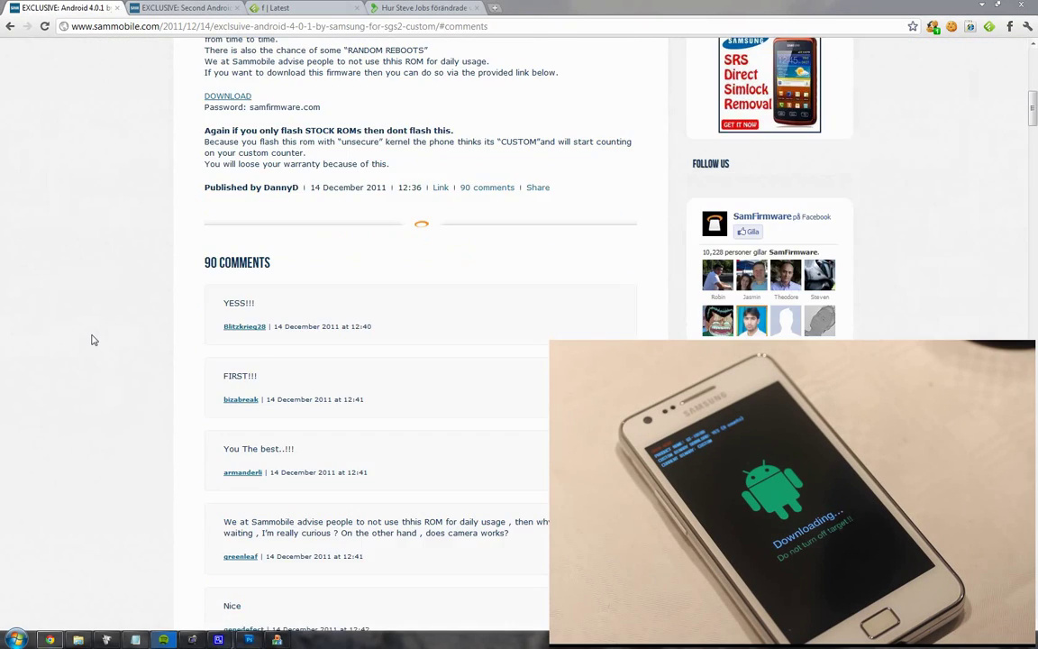
{"action": "scroll", "coordinate": [90, 341], "scroll_direction": "down", "scroll_amount": 20}
{"action": "scroll", "coordinate": [90, 342], "scroll_direction": "down", "scroll_amount": 4}
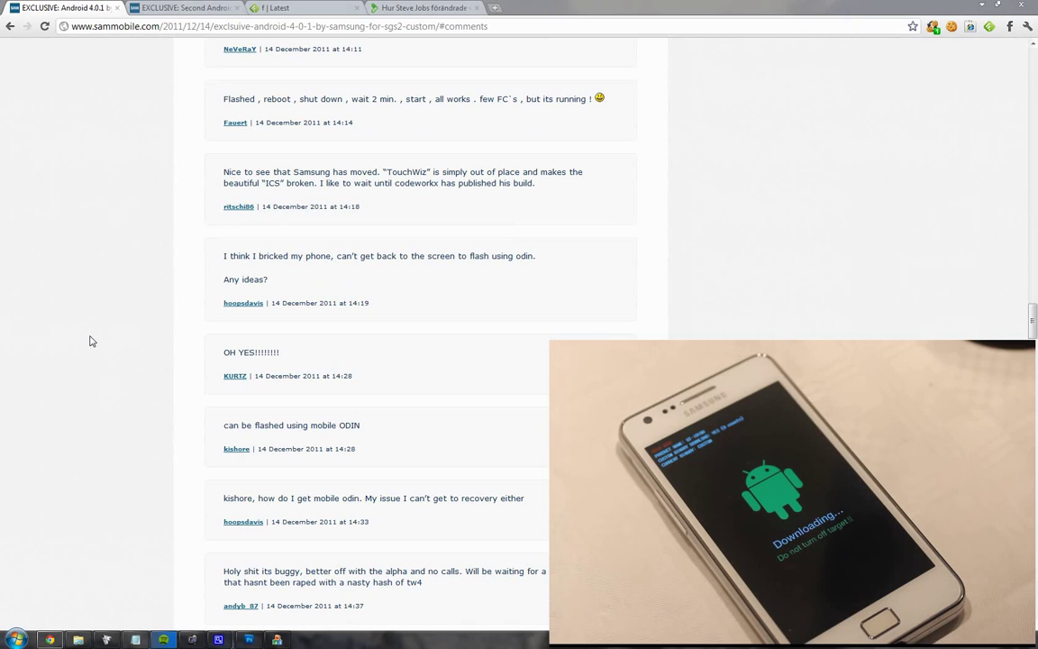
{"action": "scroll", "coordinate": [90, 341], "scroll_direction": "down", "scroll_amount": 16}
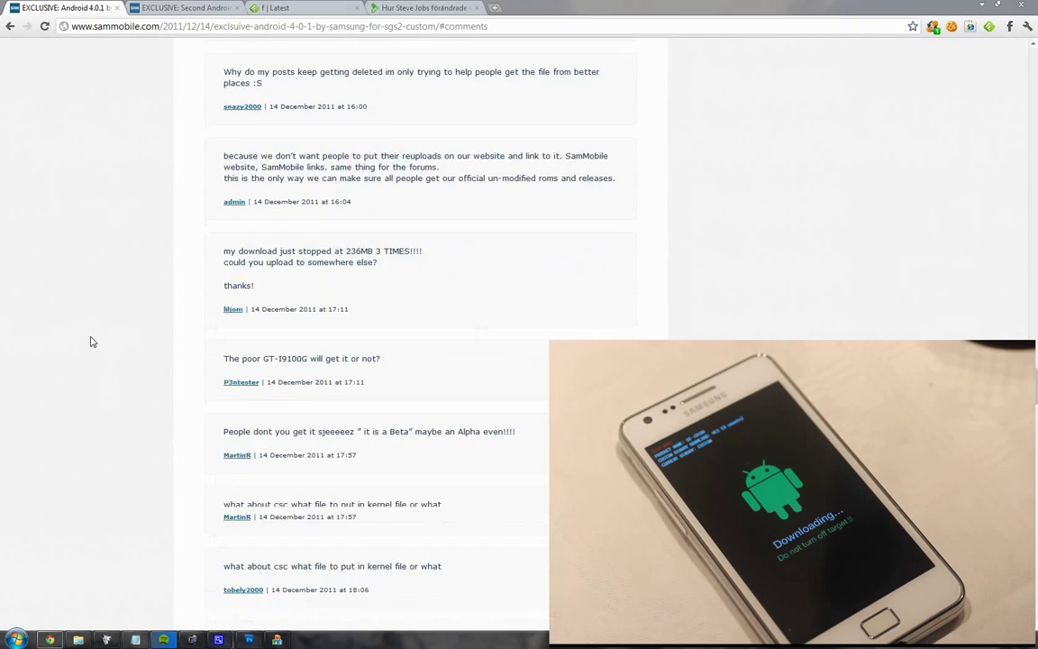
{"action": "scroll", "coordinate": [91, 342], "scroll_direction": "down", "scroll_amount": 20}
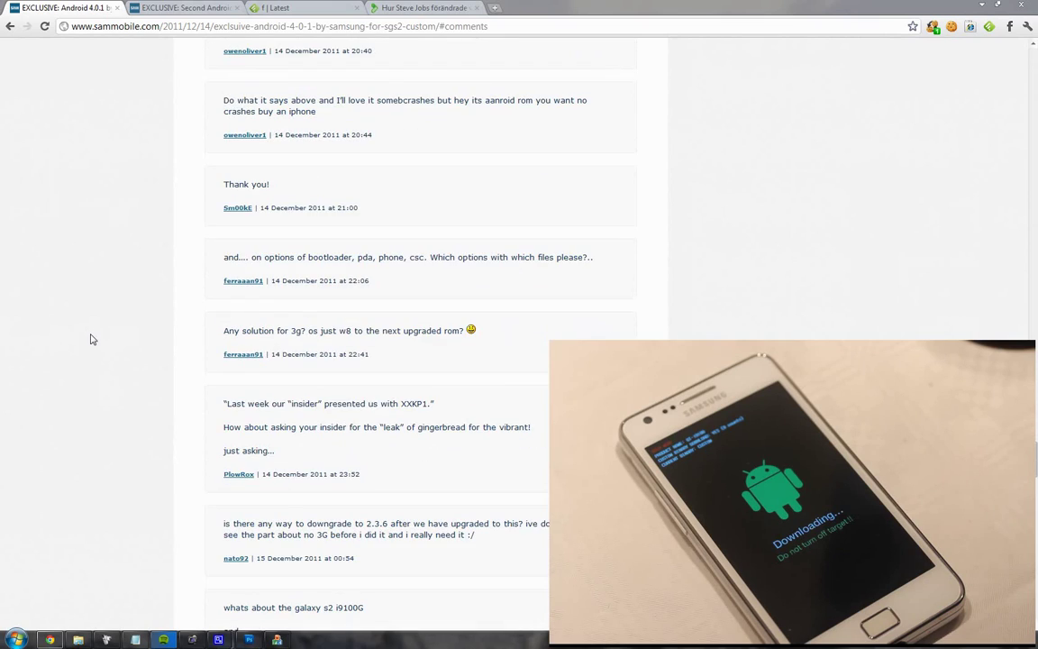
{"action": "scroll", "coordinate": [90, 339], "scroll_direction": "down", "scroll_amount": 10}
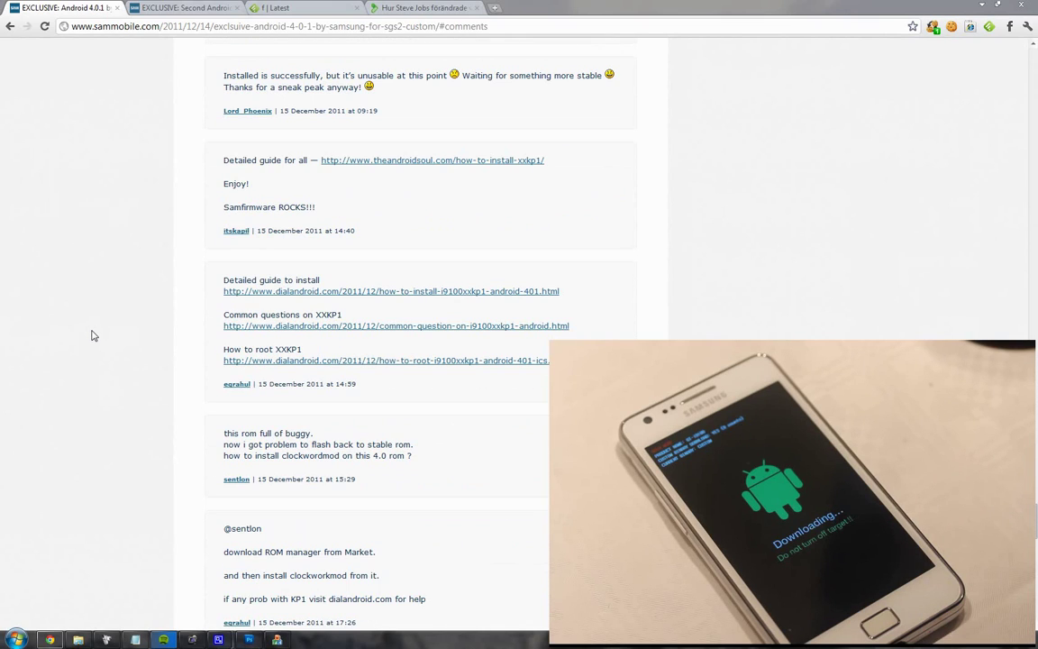
{"action": "scroll", "coordinate": [91, 335], "scroll_direction": "up", "scroll_amount": 20}
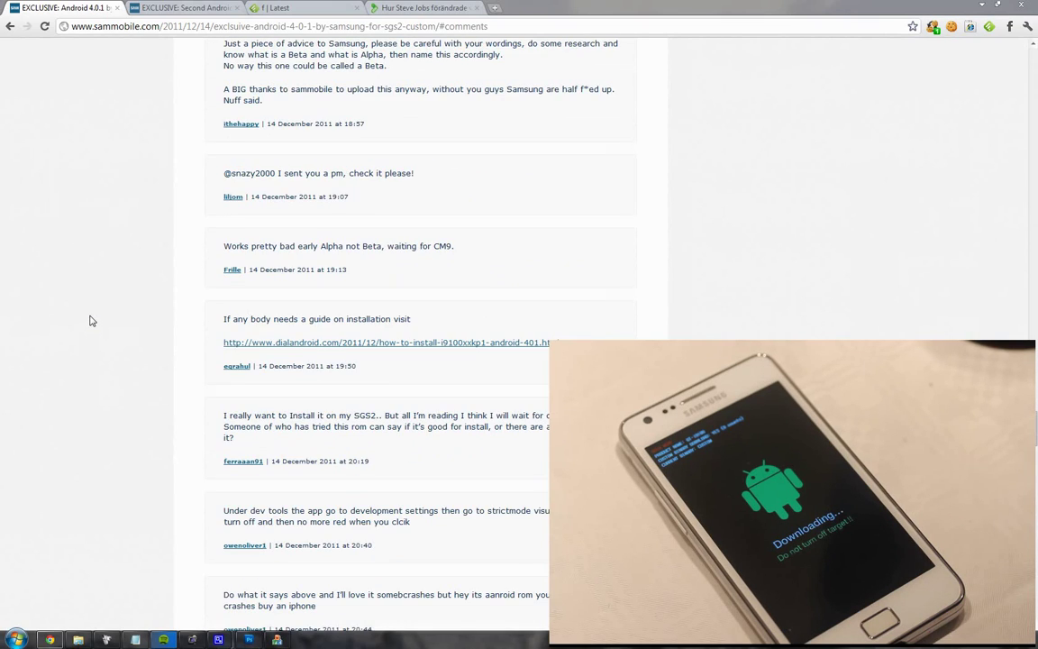
{"action": "scroll", "coordinate": [91, 319], "scroll_direction": "up", "scroll_amount": 7}
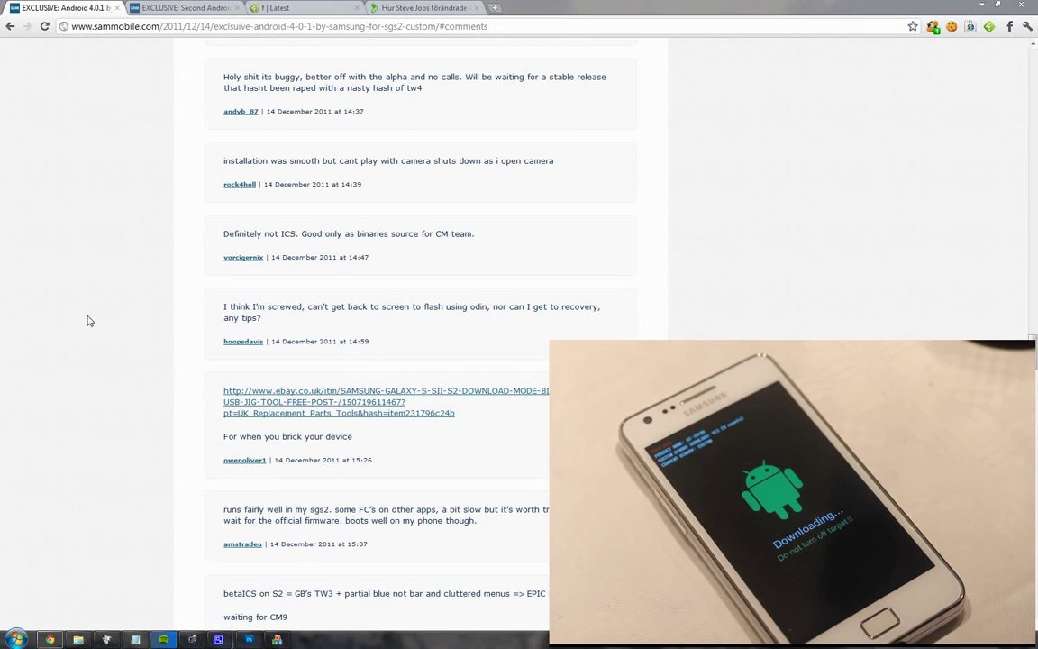
{"action": "scroll", "coordinate": [89, 320], "scroll_direction": "up", "scroll_amount": 15}
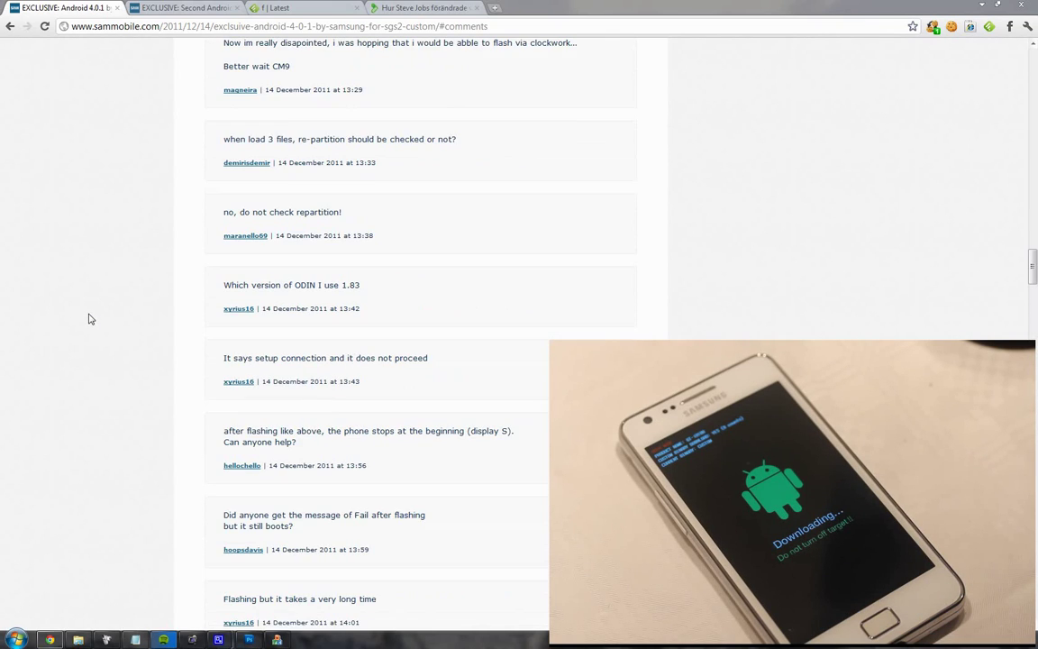
{"action": "scroll", "coordinate": [89, 319], "scroll_direction": "up", "scroll_amount": 5}
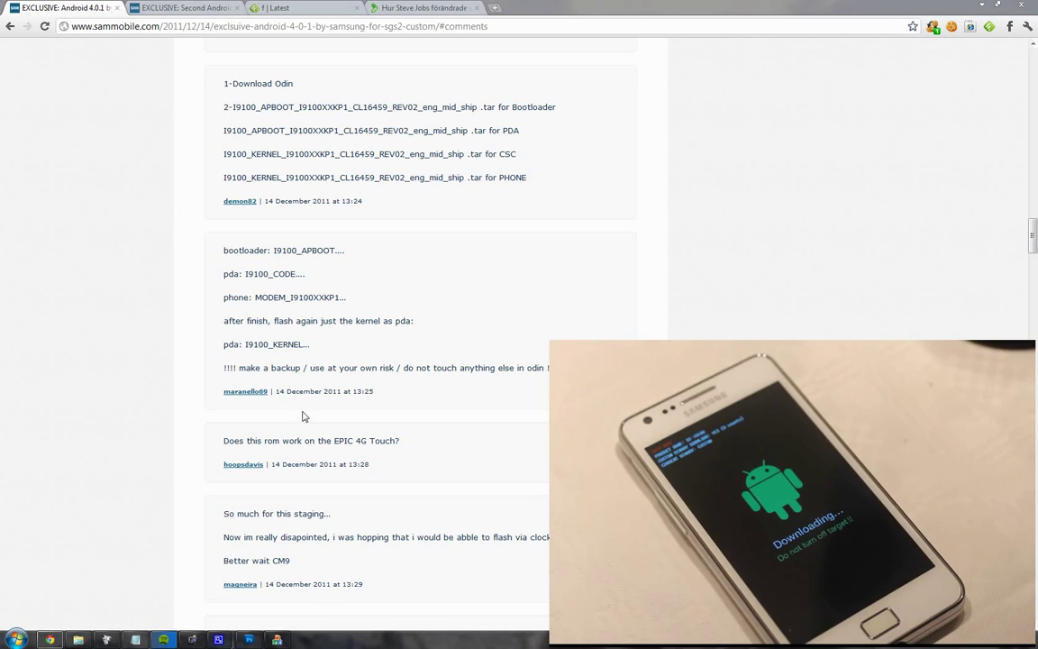
{"action": "mouse_move", "coordinate": [195, 643]}
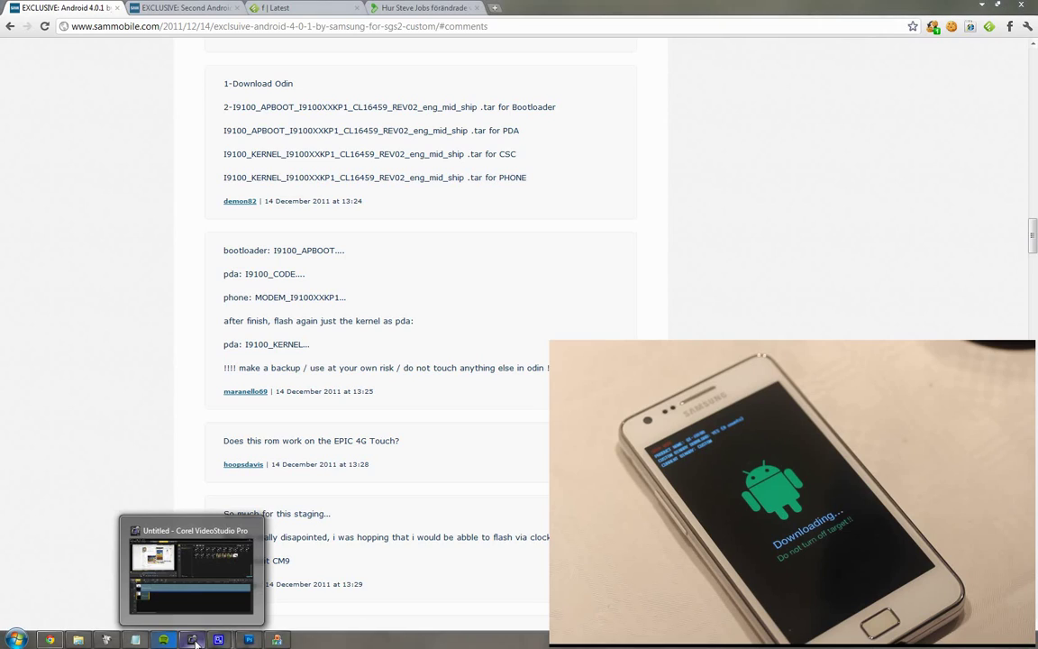
Set the video converter aside and bring up Odin3 v1.85 showing the phone on COM10
{"action": "left_click", "coordinate": [107, 639]}
{"action": "left_click", "coordinate": [106, 639]}
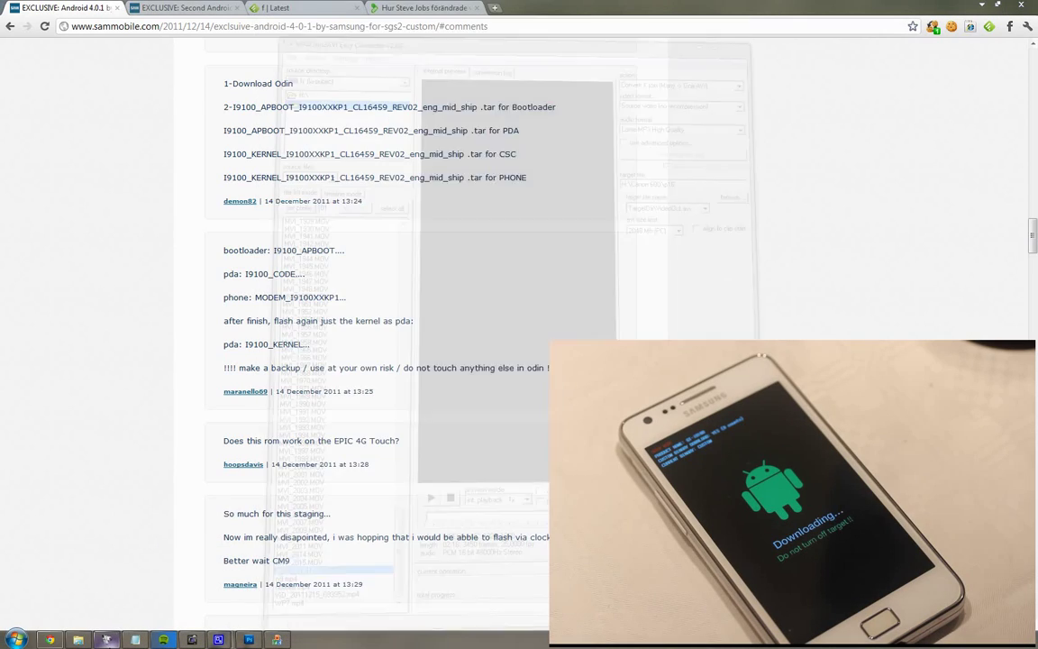
{"action": "left_click", "coordinate": [77, 639]}
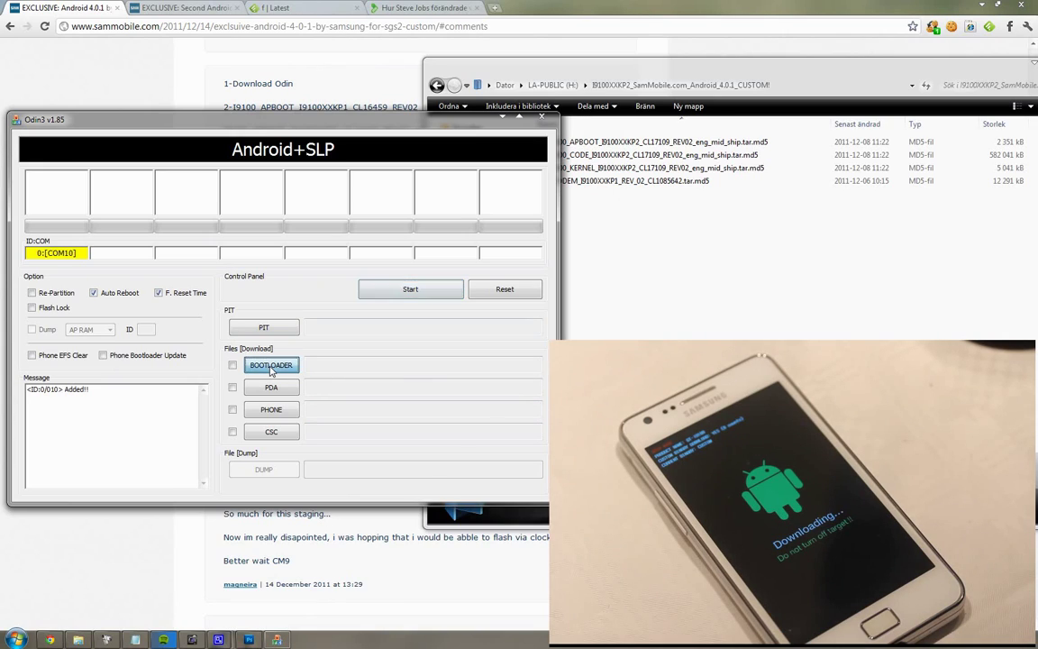
Load the APBOOT file from the XXKP2 folder on LA-PUBLIC (H:) as the bootloader
{"action": "left_click", "coordinate": [271, 370]}
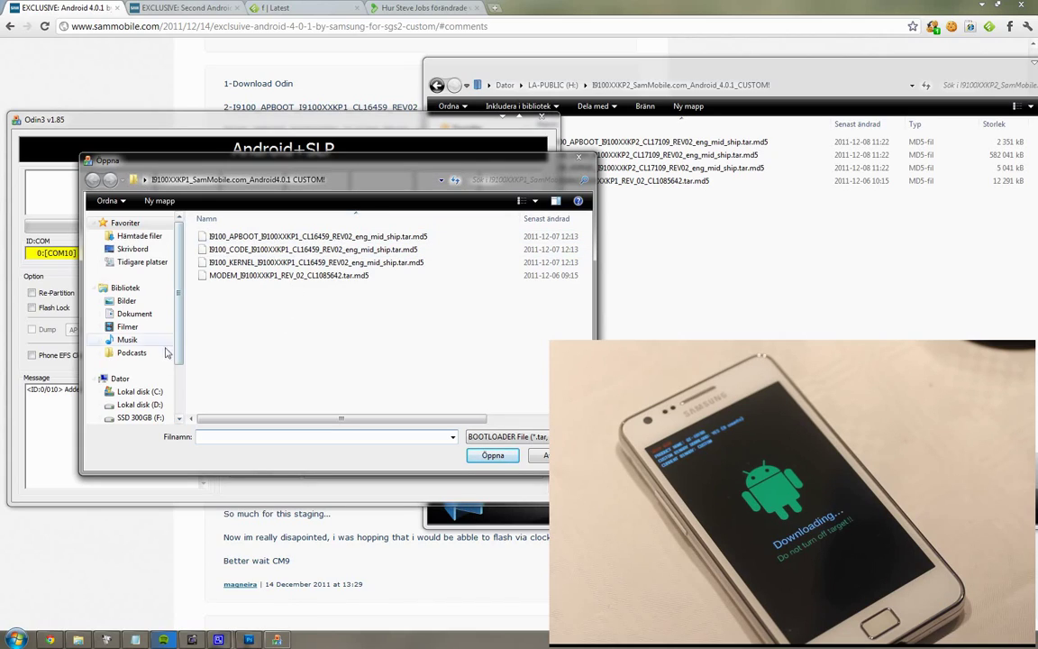
{"action": "scroll", "coordinate": [181, 356], "scroll_direction": "down", "scroll_amount": 1}
{"action": "scroll", "coordinate": [181, 356], "scroll_direction": "down", "scroll_amount": 1}
{"action": "left_click", "coordinate": [140, 386]}
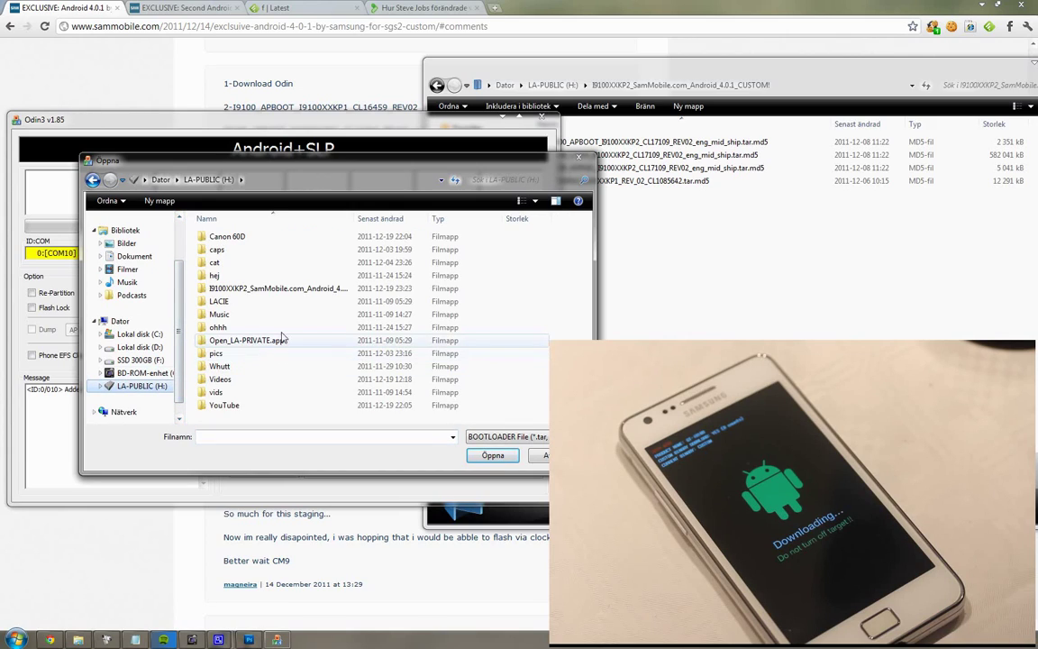
{"action": "double_click", "coordinate": [292, 288]}
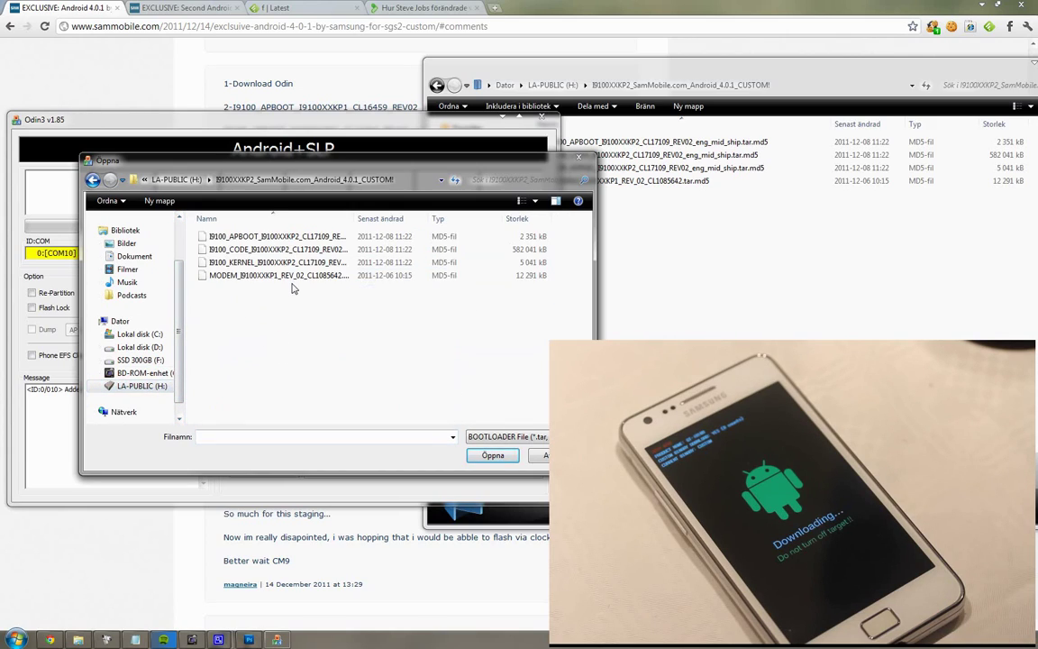
{"action": "left_click", "coordinate": [306, 237]}
{"action": "double_click", "coordinate": [307, 237]}
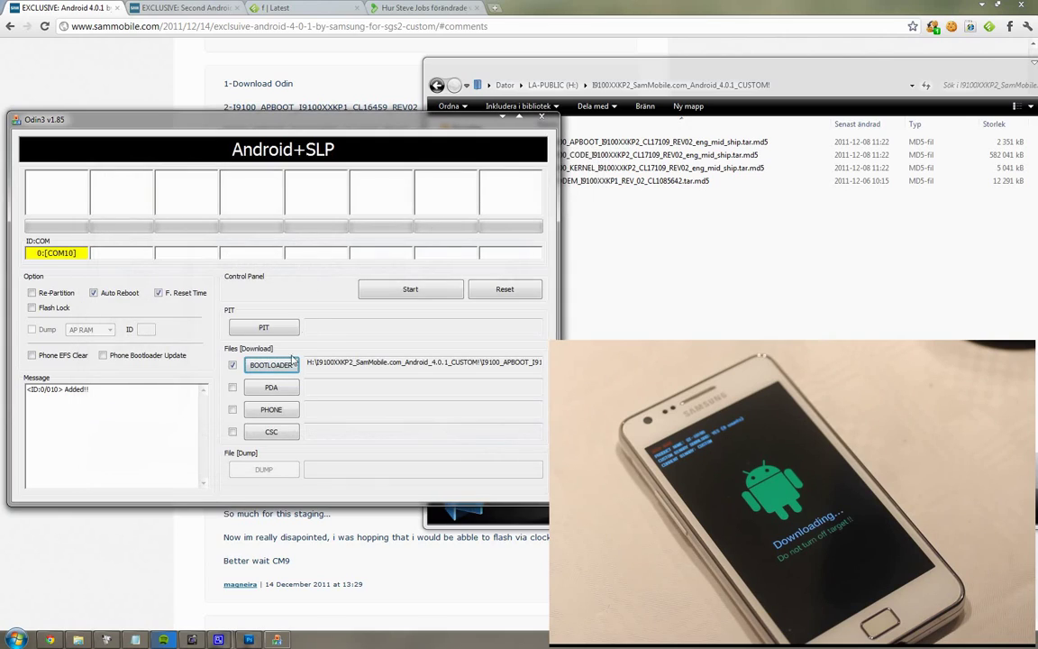
Load CODE as PDA and MODEM as phone, then start the flash
{"action": "left_click", "coordinate": [244, 349]}
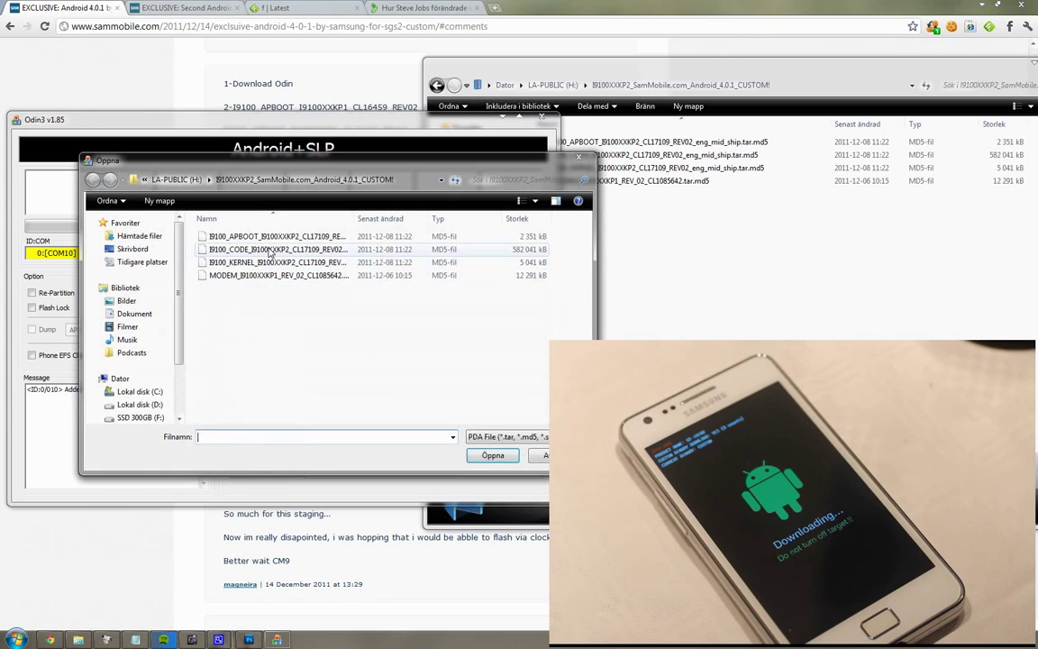
{"action": "left_click", "coordinate": [257, 250]}
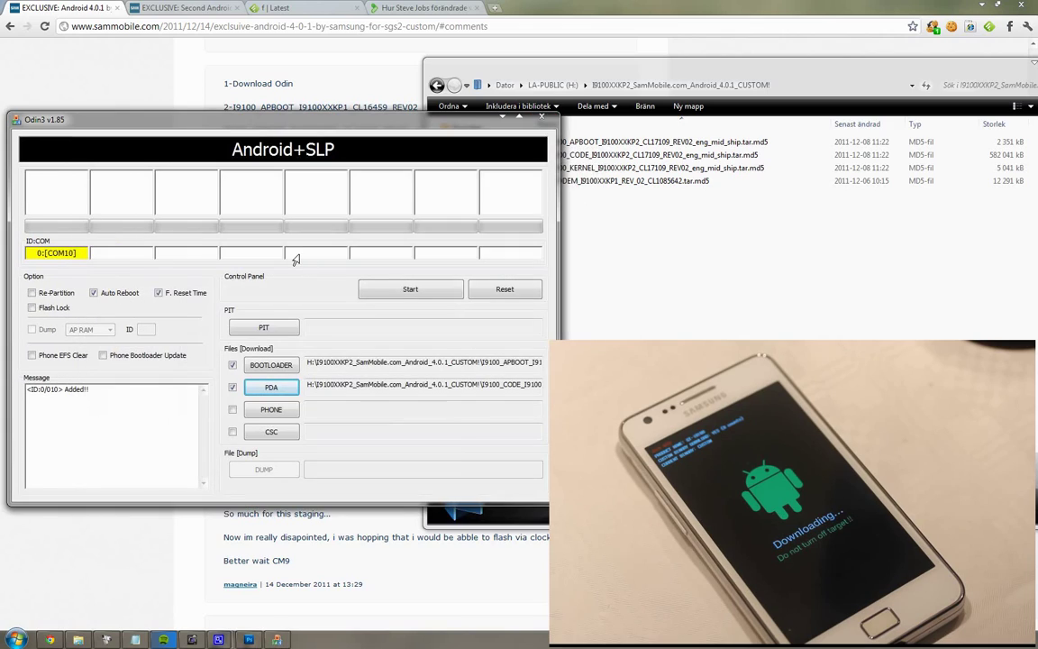
{"action": "left_click", "coordinate": [258, 417]}
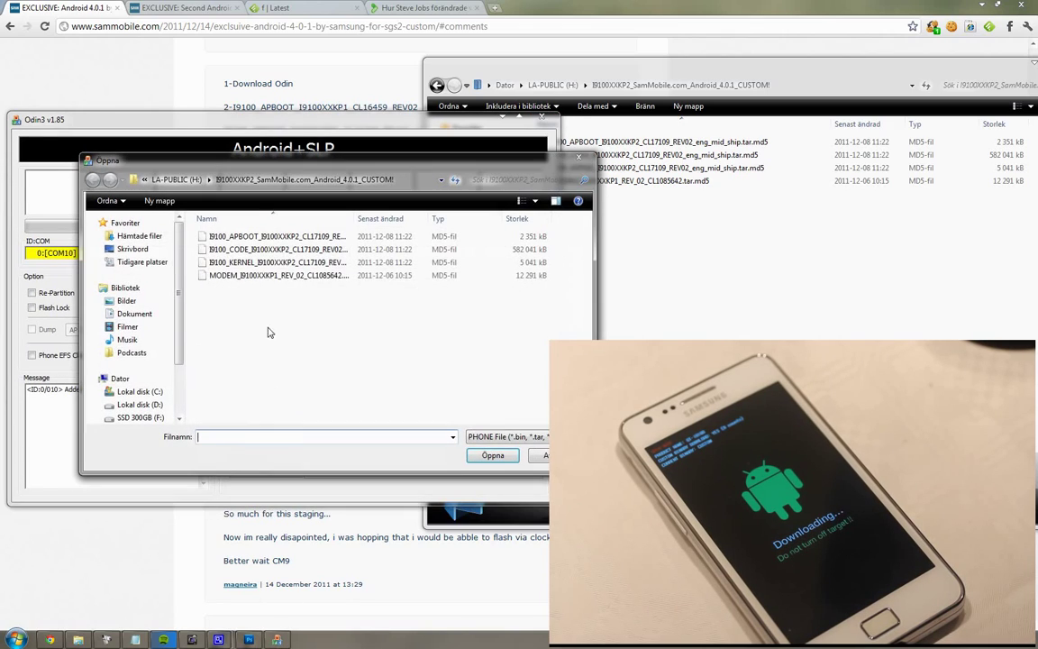
{"action": "left_click", "coordinate": [282, 276]}
{"action": "double_click", "coordinate": [282, 275]}
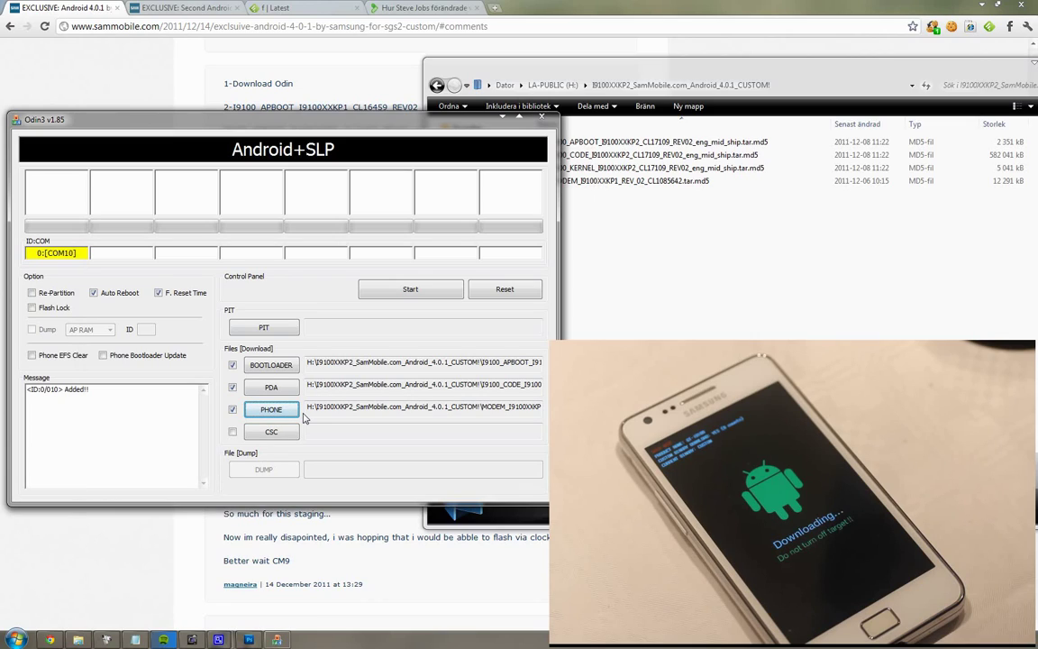
{"action": "left_click", "coordinate": [399, 291]}
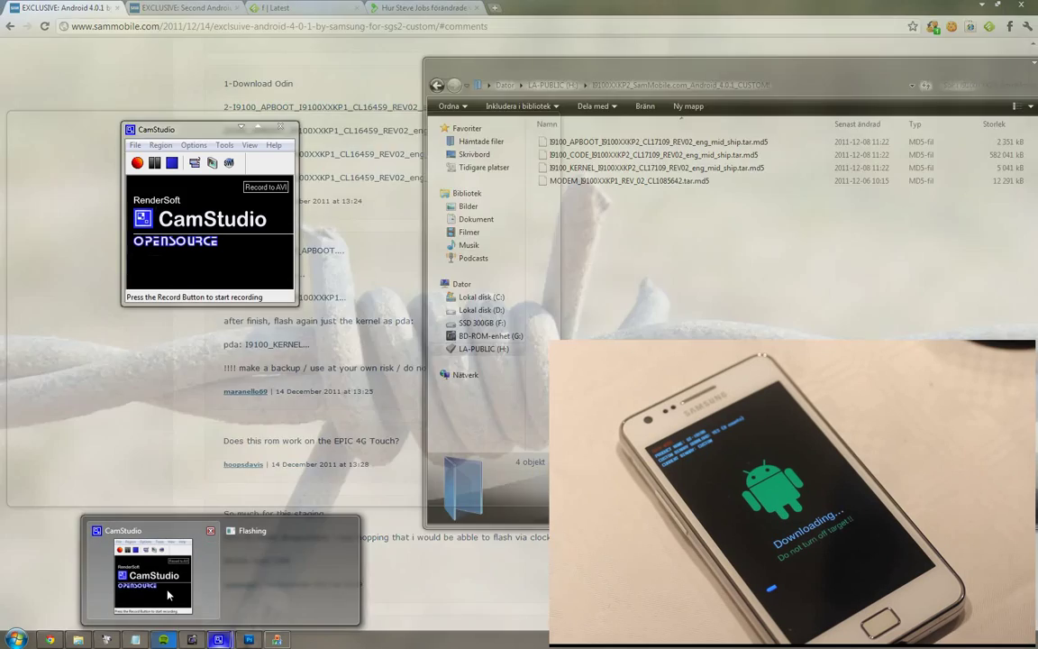
{"action": "left_click", "coordinate": [149, 530]}
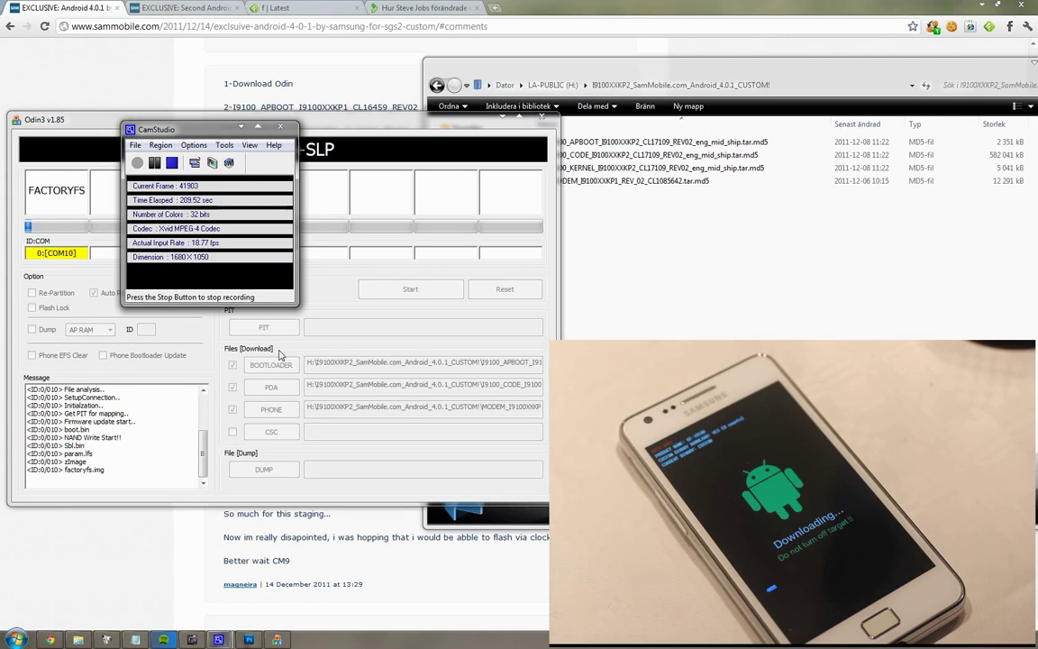
{"action": "left_click", "coordinate": [242, 127]}
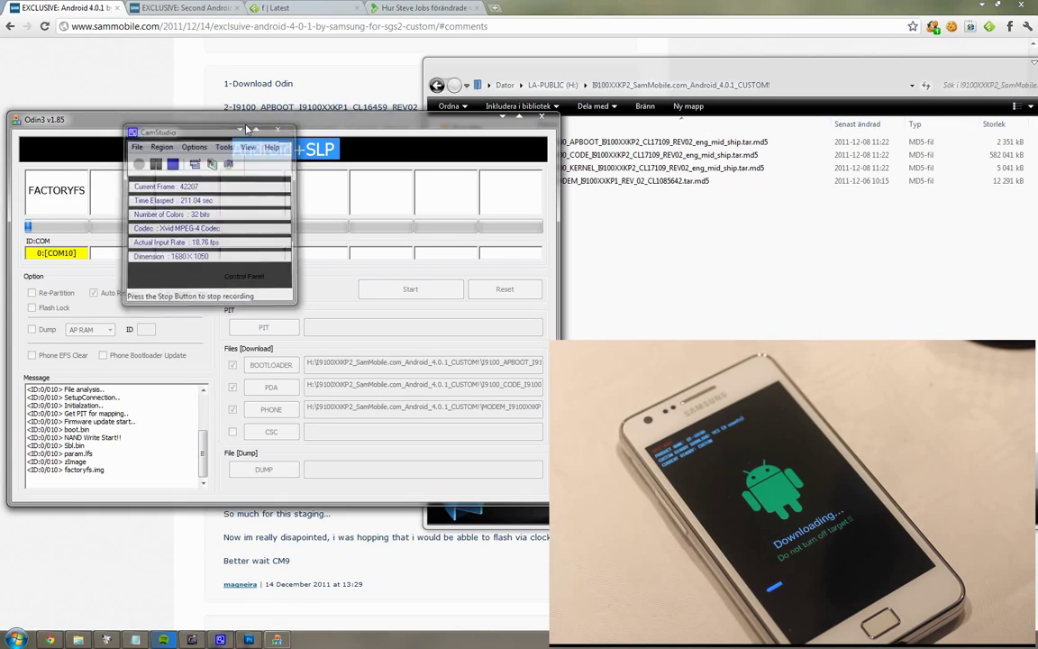
{"action": "left_click", "coordinate": [16, 638]}
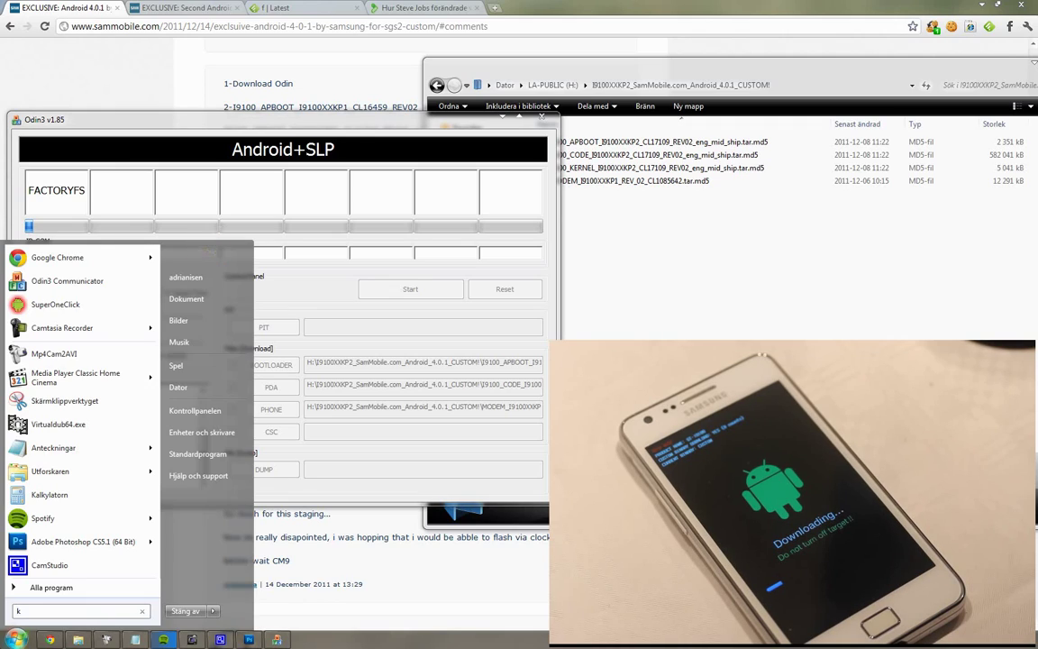
{"action": "type", "text": "ka"}
{"action": "key", "text": "Return"}
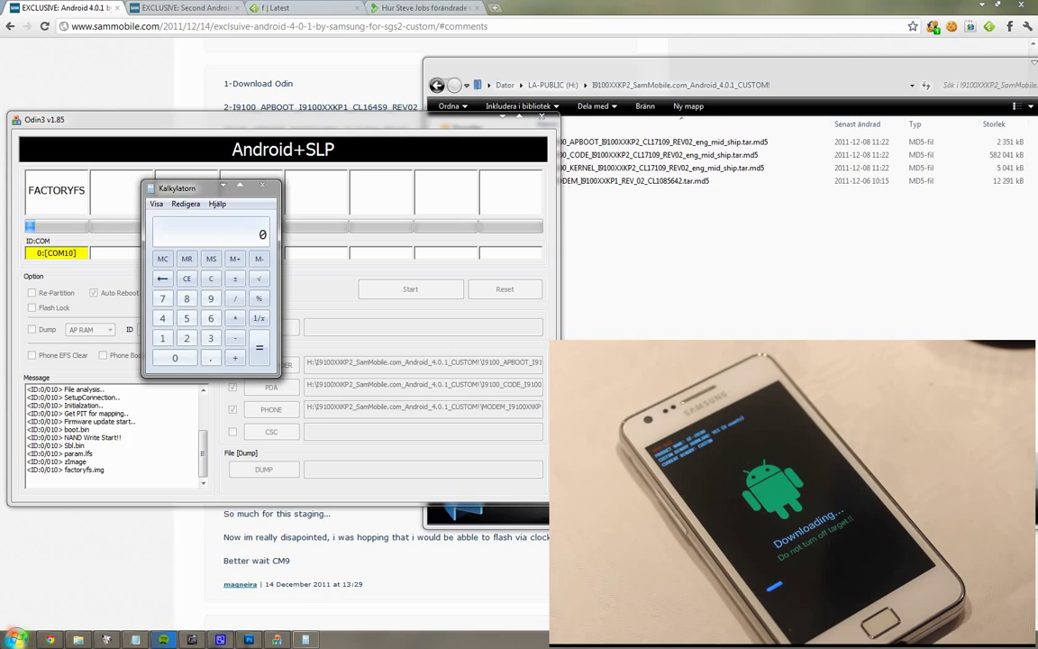
{"action": "type", "text": "10*60"}
{"action": "key", "text": "Return"}
{"action": "type", "text": "/10"}
{"action": "key", "text": "Return"}
{"action": "left_click", "coordinate": [262, 185]}
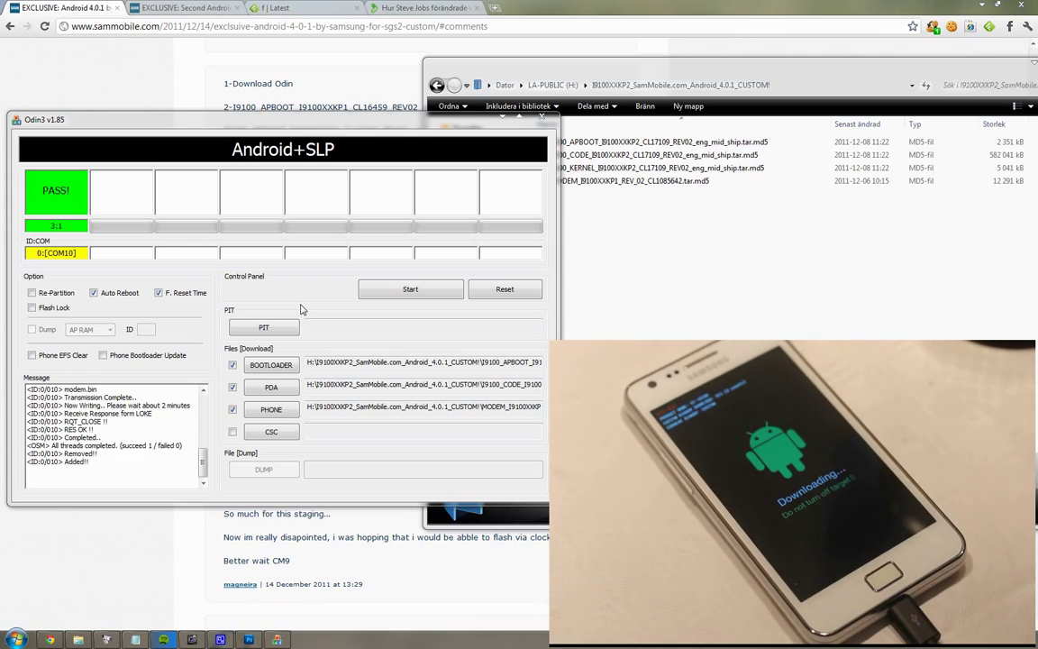
Uncheck PHONE and BOOTLOADER, load the KERNEL .tar.md5 as PDA, and start the second flash
{"action": "left_click", "coordinate": [232, 409]}
{"action": "left_click", "coordinate": [233, 365]}
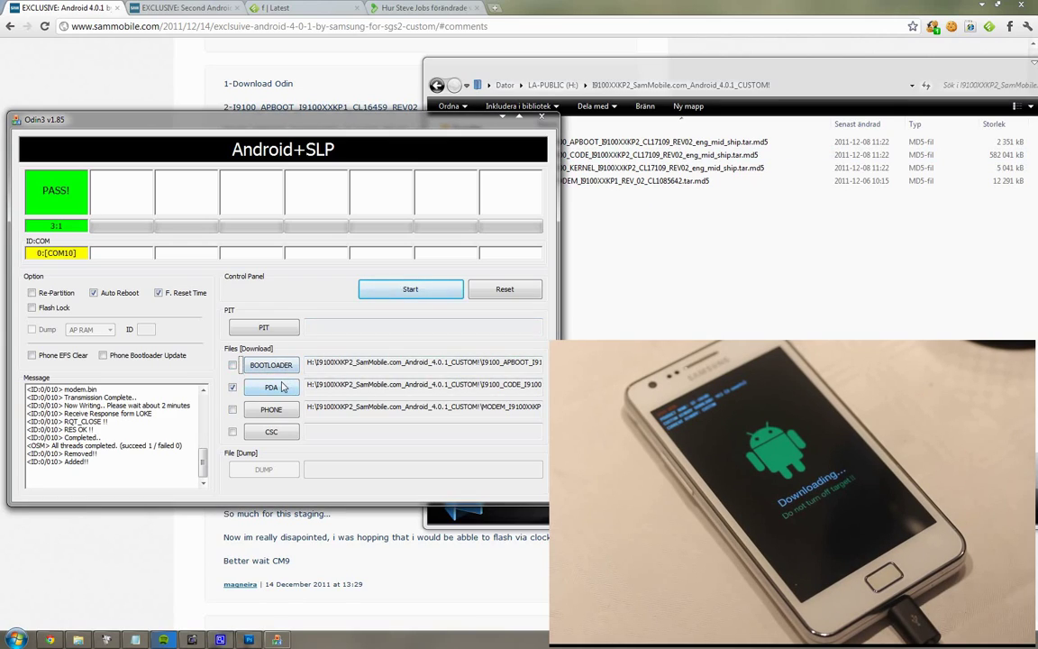
{"action": "left_click", "coordinate": [271, 386]}
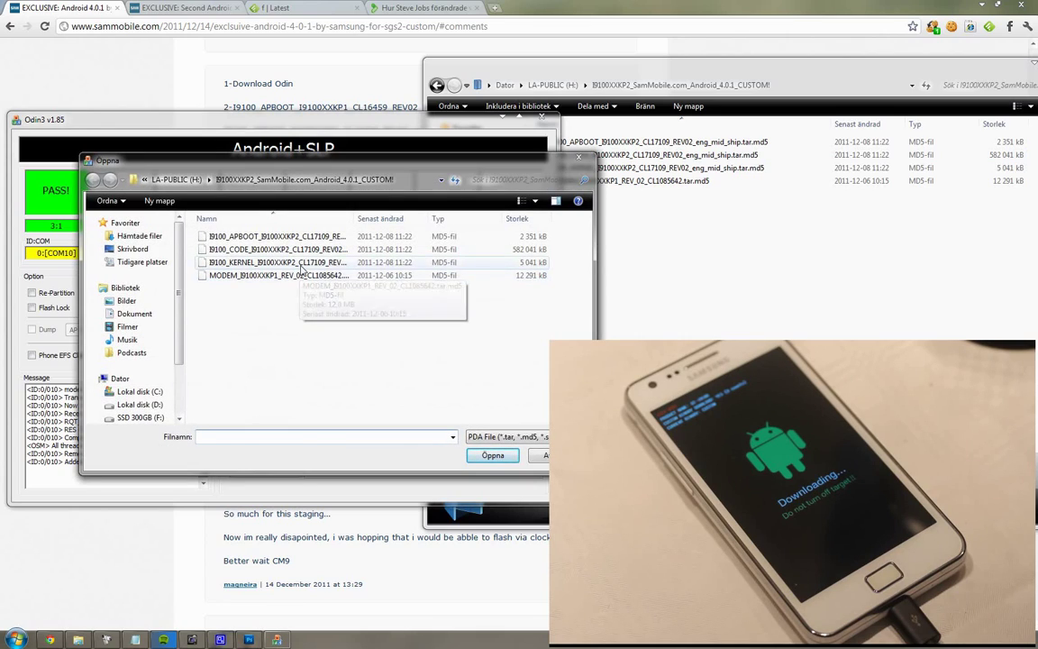
{"action": "double_click", "coordinate": [274, 262]}
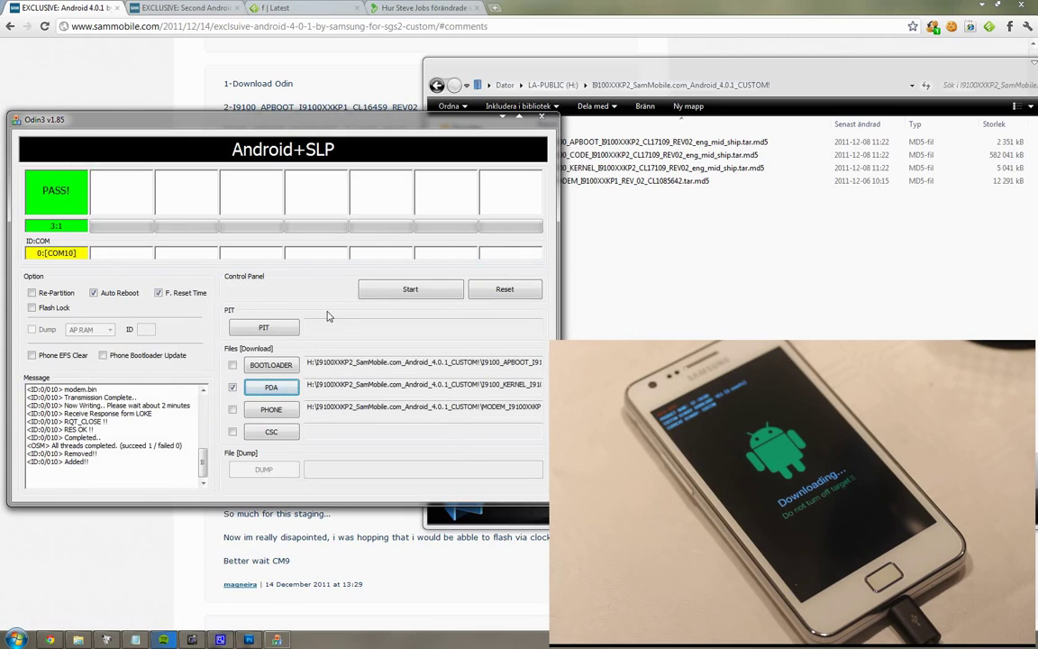
{"action": "left_click", "coordinate": [392, 298]}
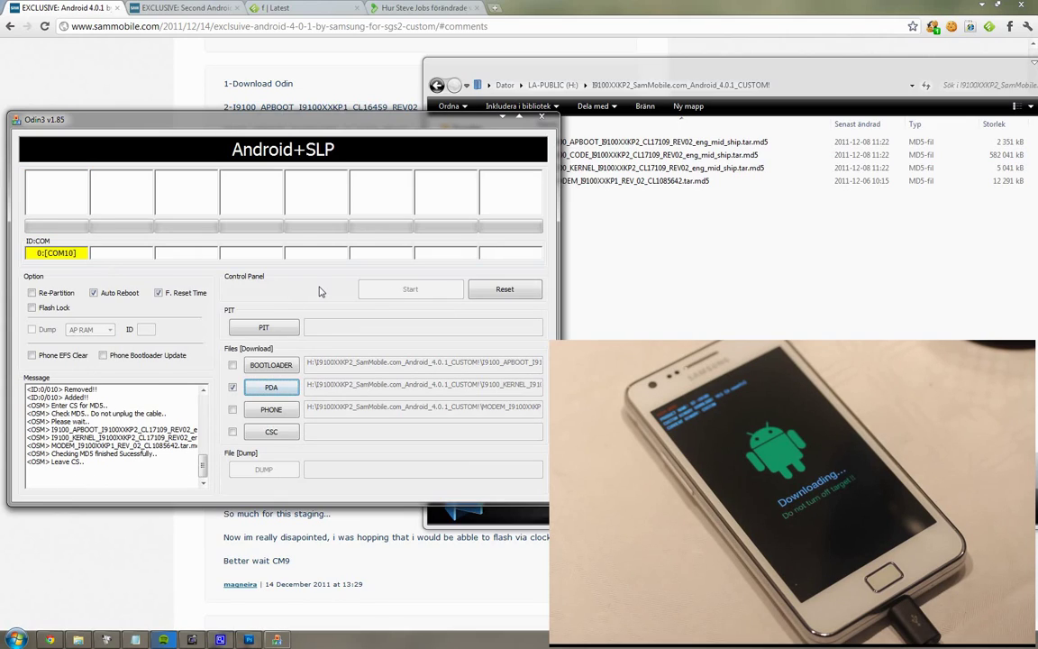